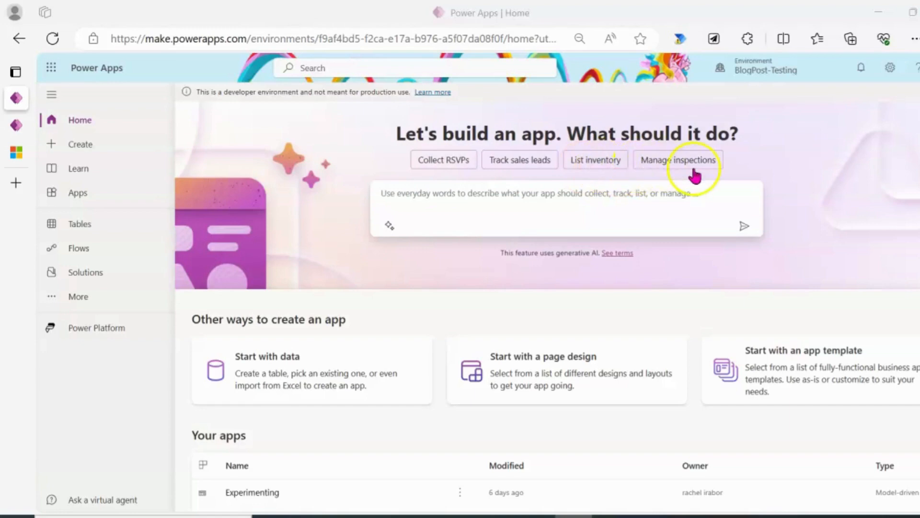
# Compare the Power Apps home pages of the BlogPost-Testing and PowerUser environments and view the list of available environments.
pyautogui.click(400, 206)
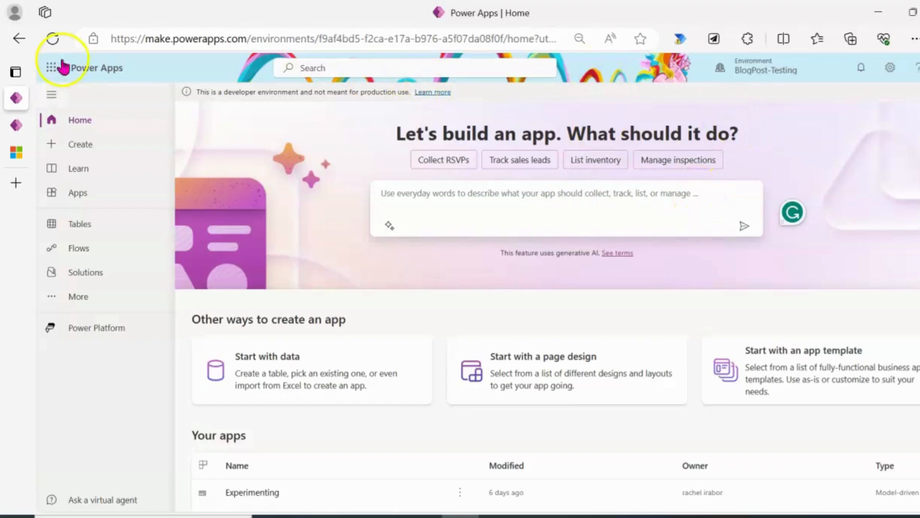
pyautogui.click(14, 127)
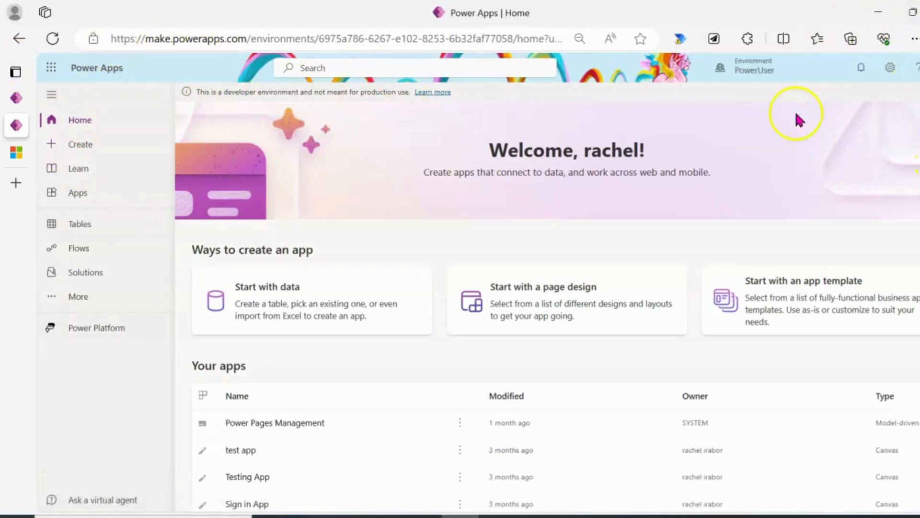
pyautogui.click(756, 77)
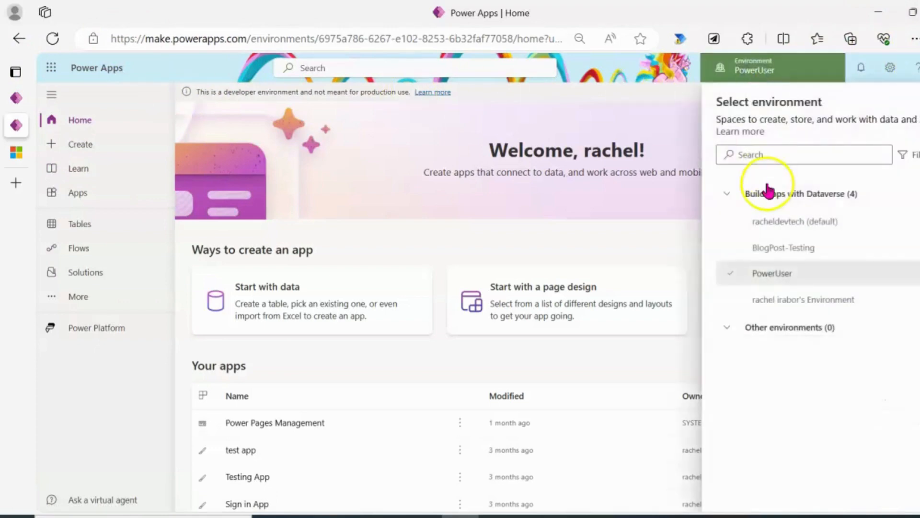
pyautogui.moveTo(761, 281)
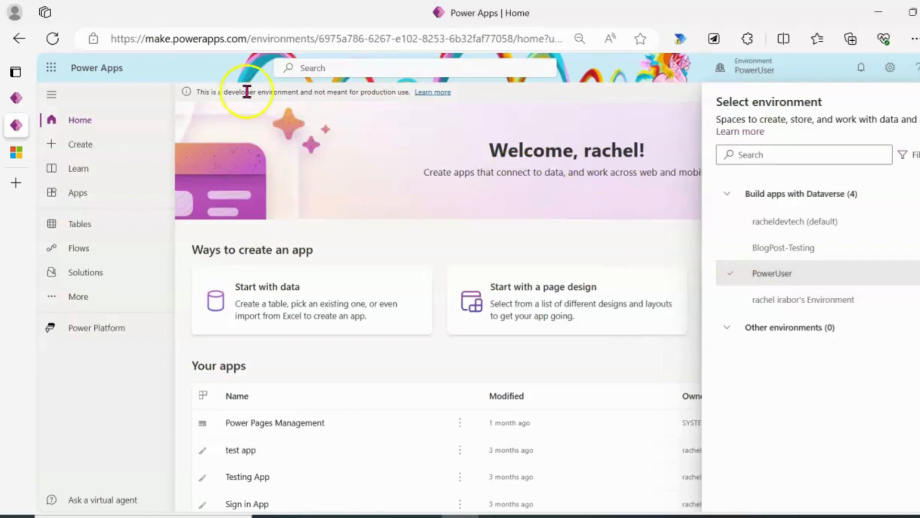
pyautogui.click(16, 97)
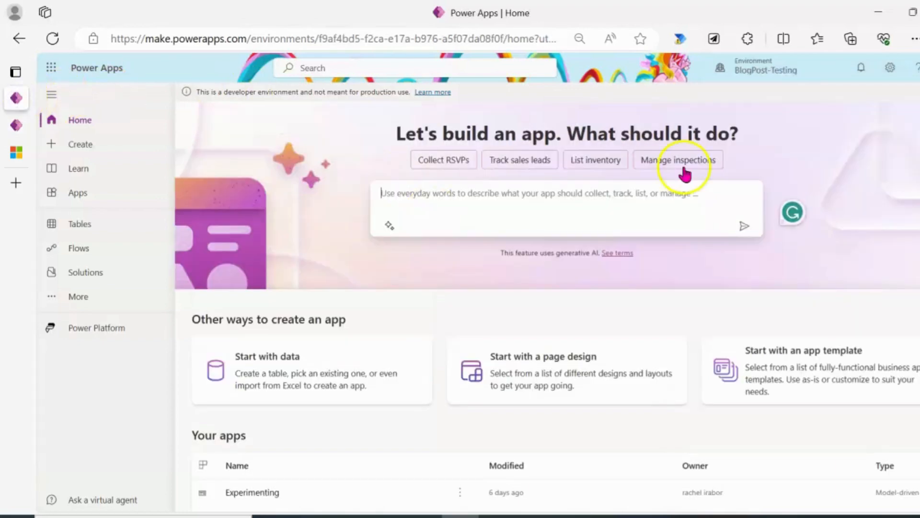
pyautogui.click(805, 79)
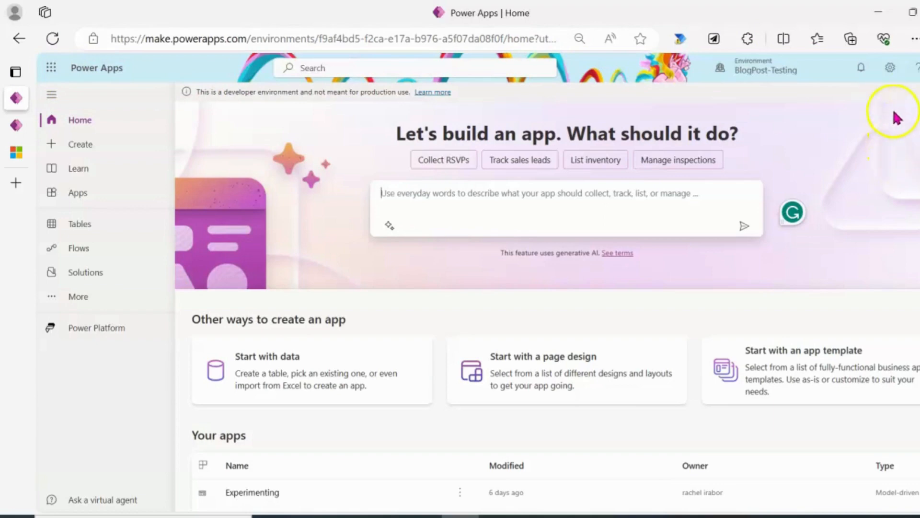
# Switch to the Power Platform admin center, show its environments list and reload it to review the environments' regions.
pyautogui.click(889, 76)
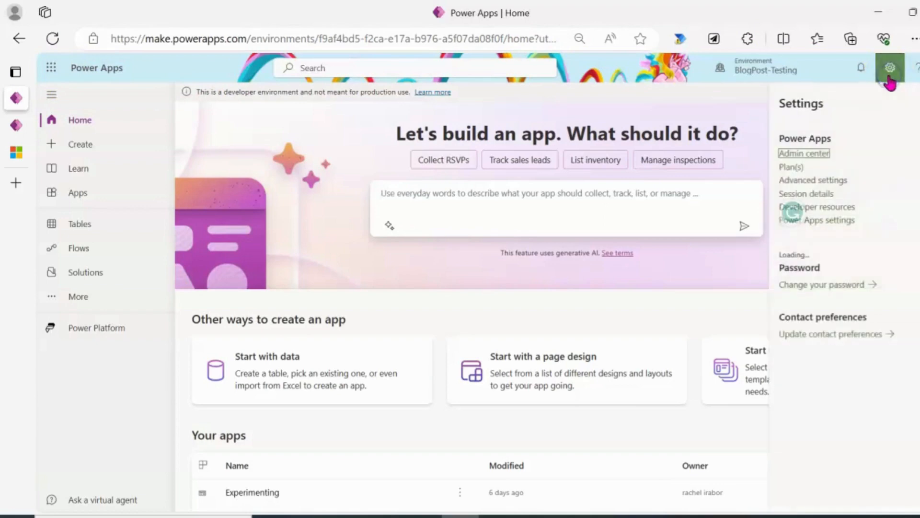
pyautogui.click(793, 153)
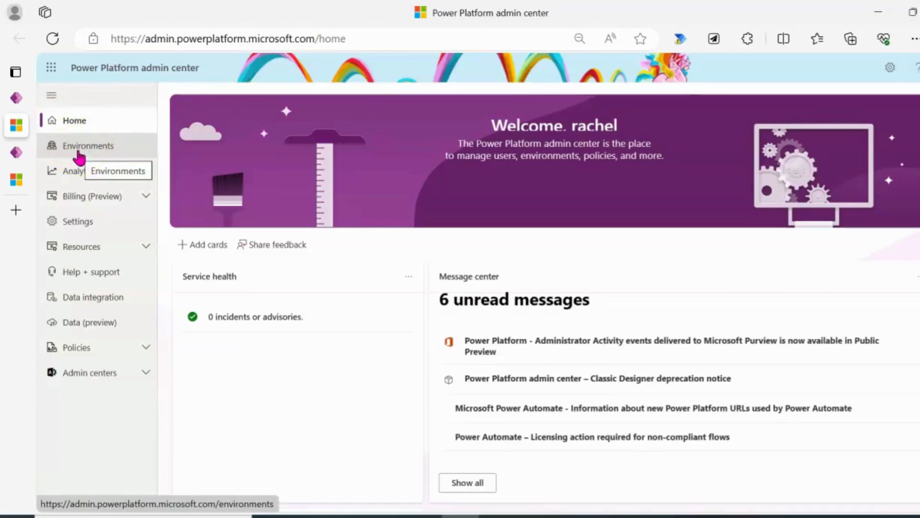
pyautogui.click(79, 151)
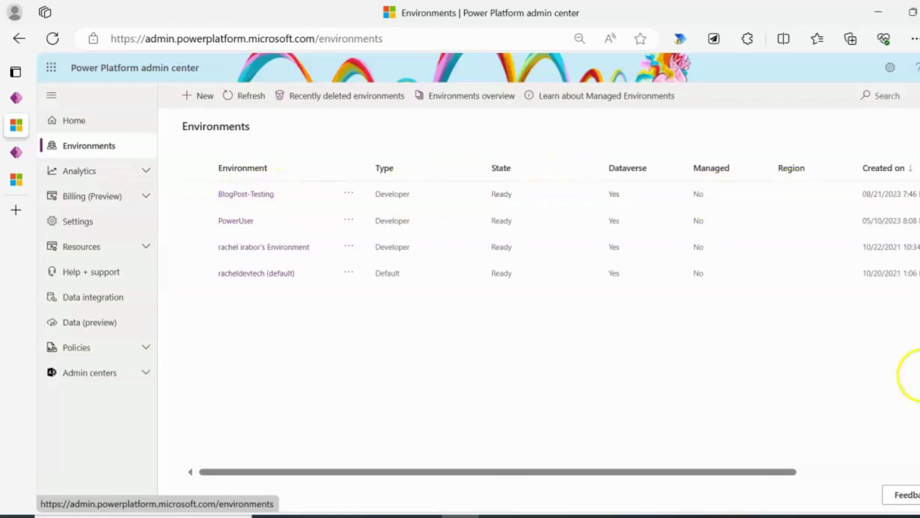
pyautogui.moveTo(789, 471); pyautogui.dragTo(918, 463)
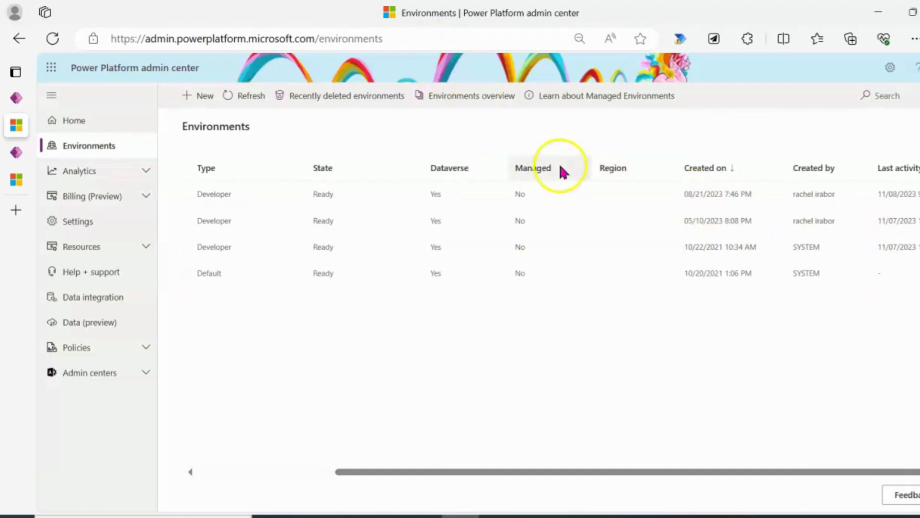
pyautogui.click(398, 43)
pyautogui.press('Return')
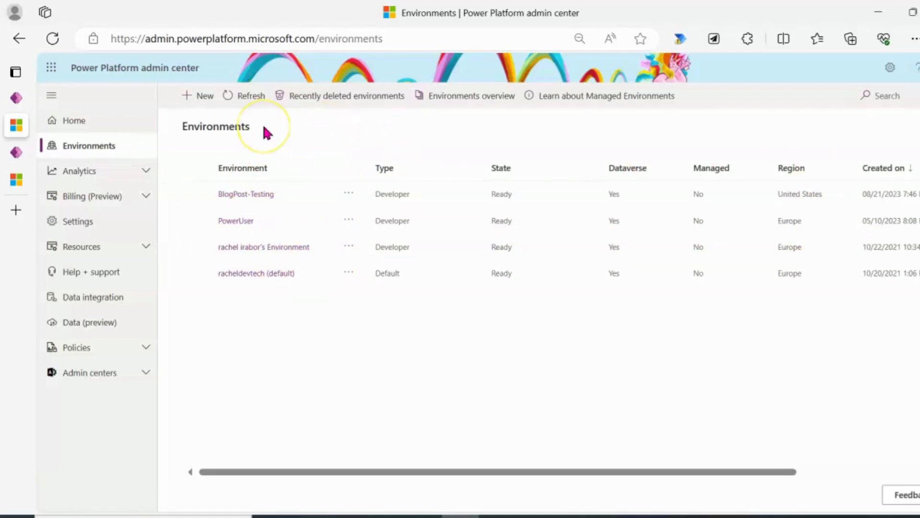
# Start a new environment named Testing with United States as its region.
pyautogui.click(195, 102)
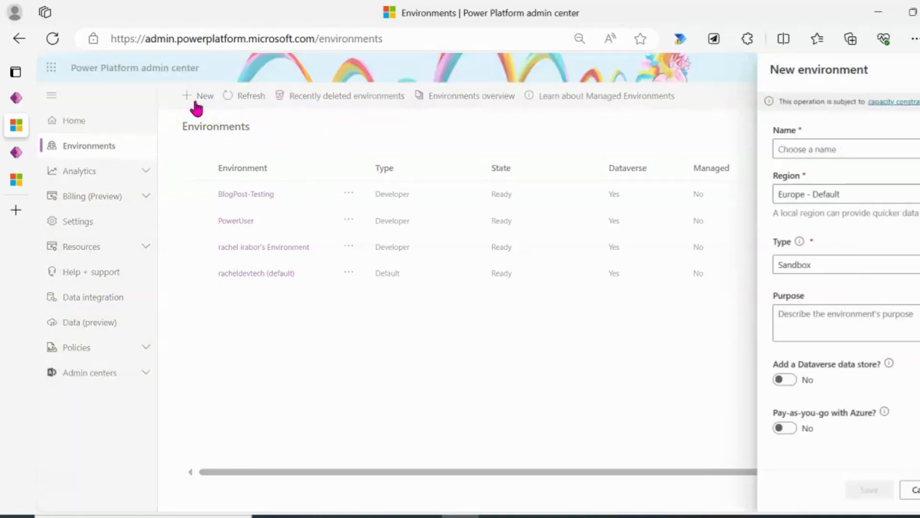
pyautogui.click(796, 149)
pyautogui.write('Testing')
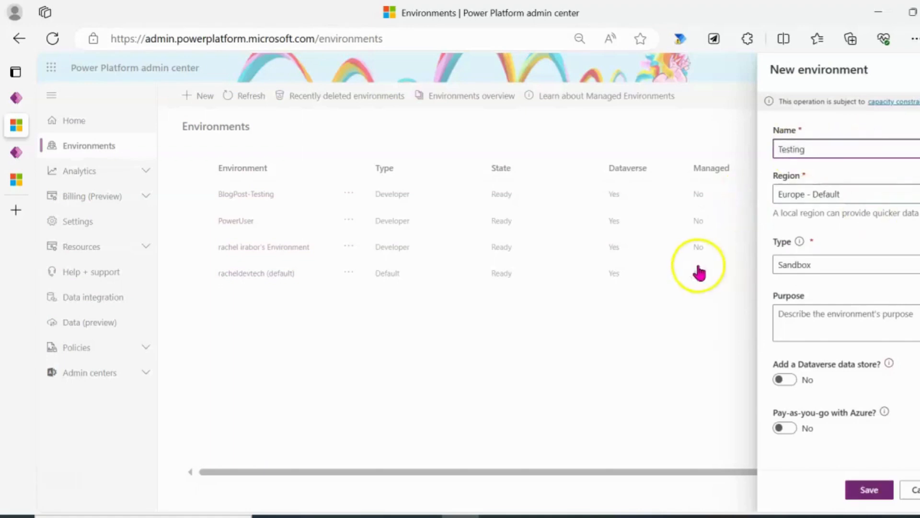
pyautogui.click(815, 195)
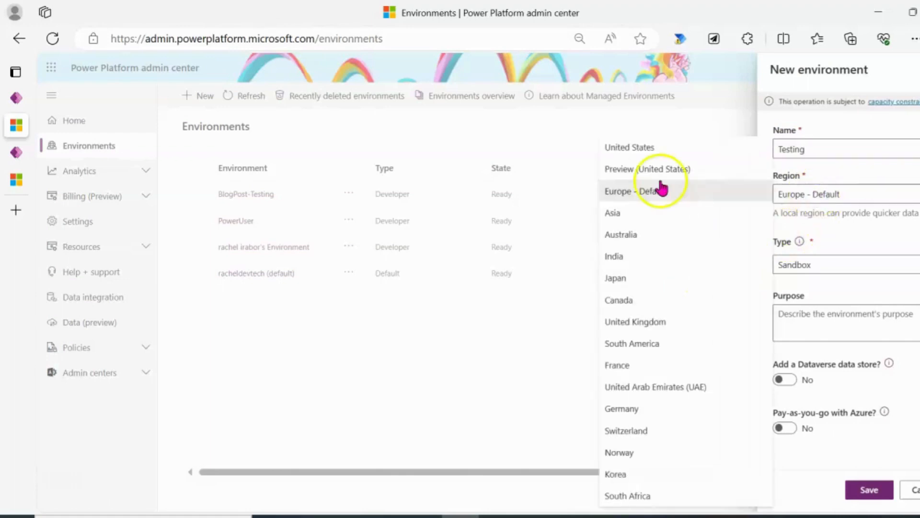
pyautogui.click(628, 149)
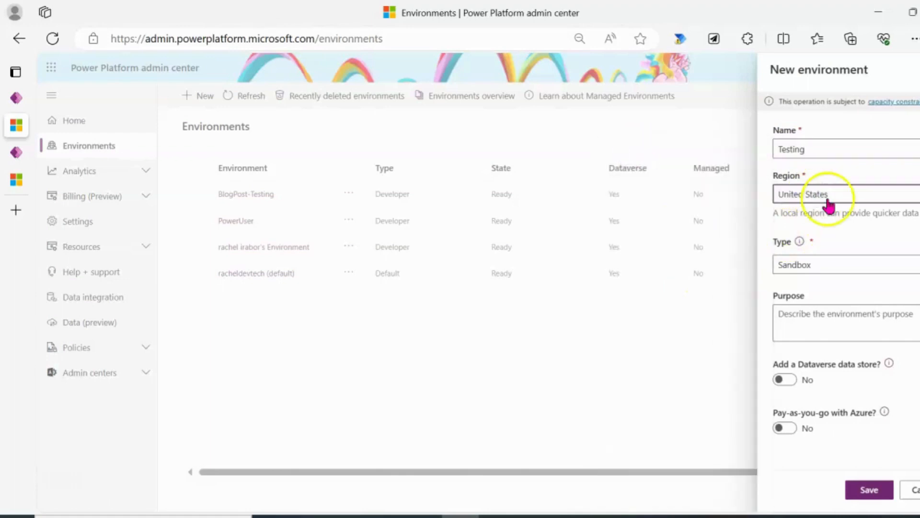
# Set the environment type to Developer and examine the Create on behalf, Dataverse and pay-as-you-go options.
pyautogui.click(799, 269)
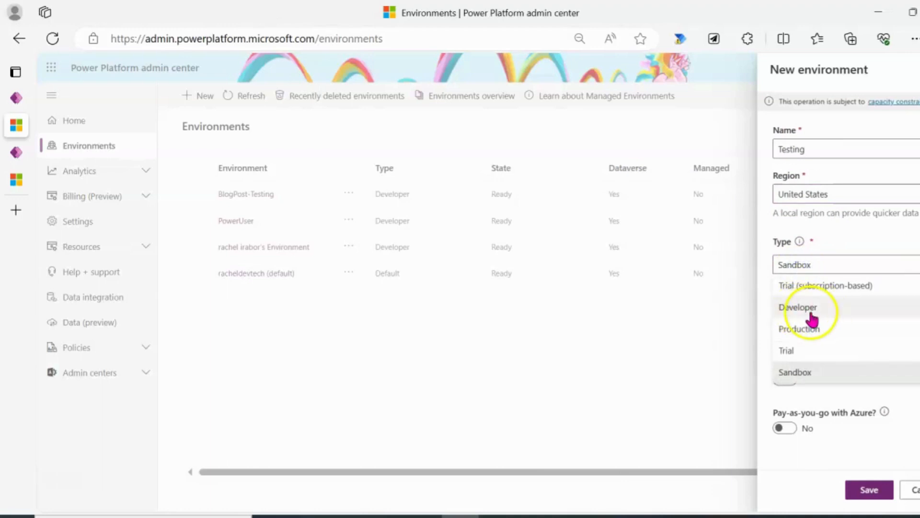
pyautogui.click(810, 312)
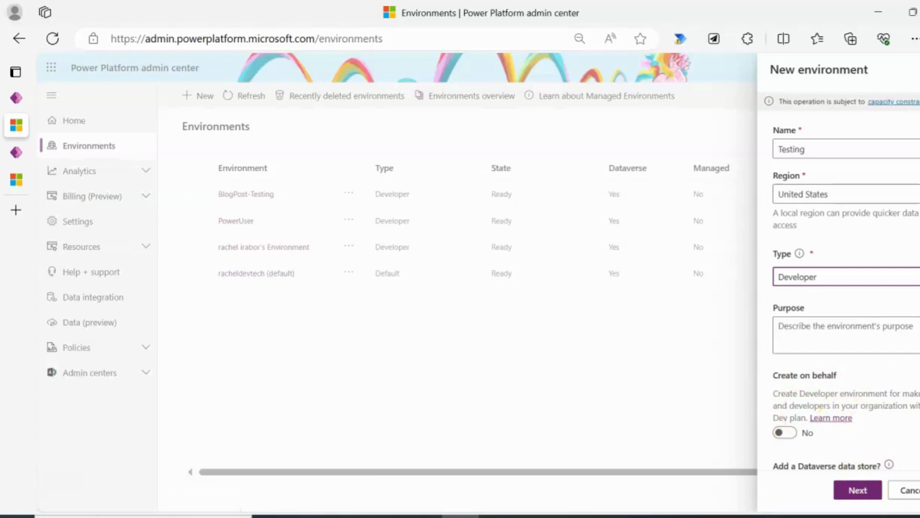
pyautogui.scroll(-3, 839, 264)
pyautogui.scroll(1, 795, 232)
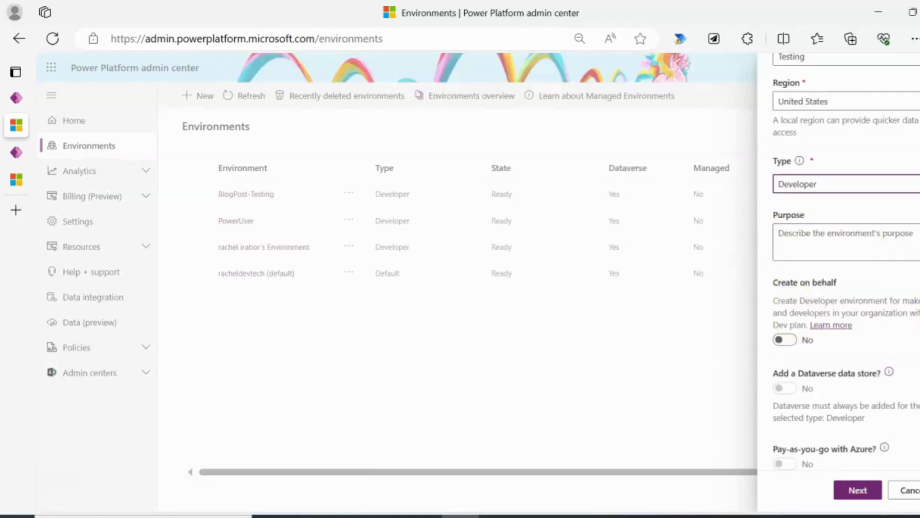
pyautogui.scroll(-1, 846, 261)
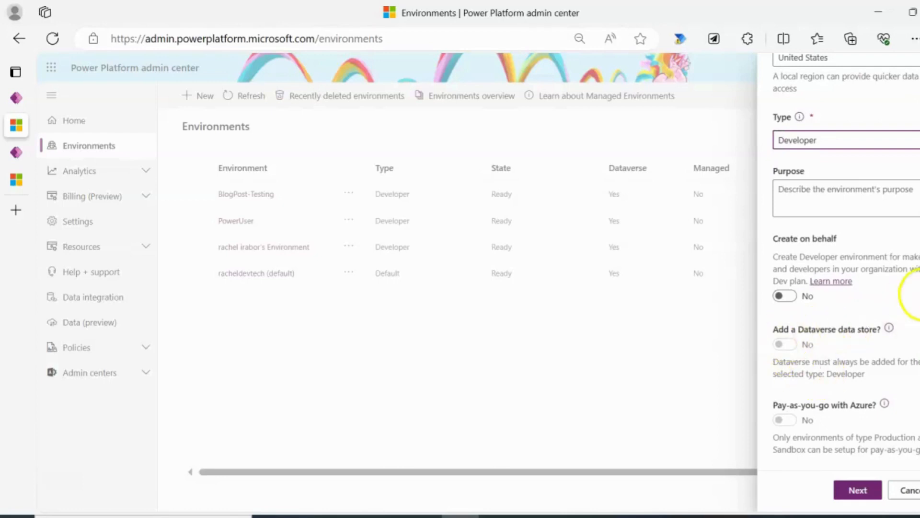
pyautogui.scroll(1, 846, 261)
pyautogui.scroll(-1, 846, 262)
pyautogui.scroll(3, 846, 261)
pyautogui.scroll(-3, 846, 262)
pyautogui.scroll(1, 846, 261)
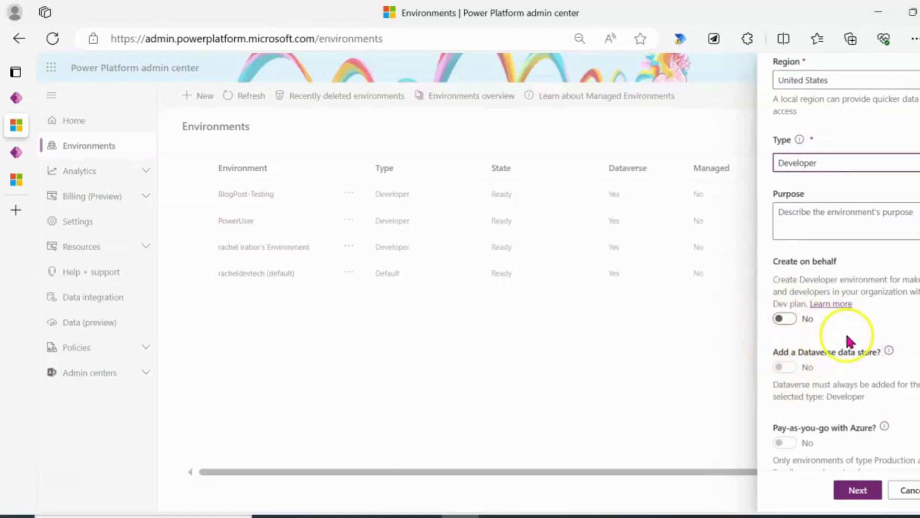
pyautogui.scroll(1, 858, 369)
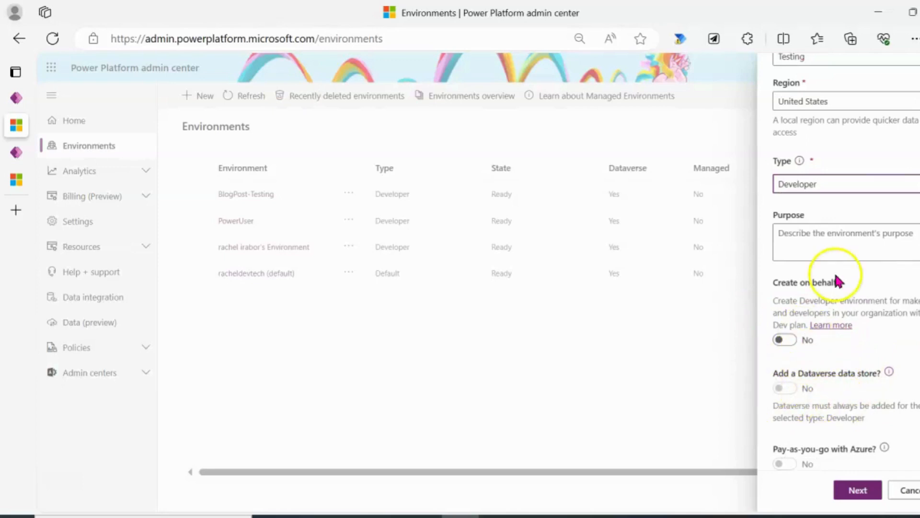
# Switch the environment type to Sandbox and enable adding a Dataverse data store.
pyautogui.click(831, 189)
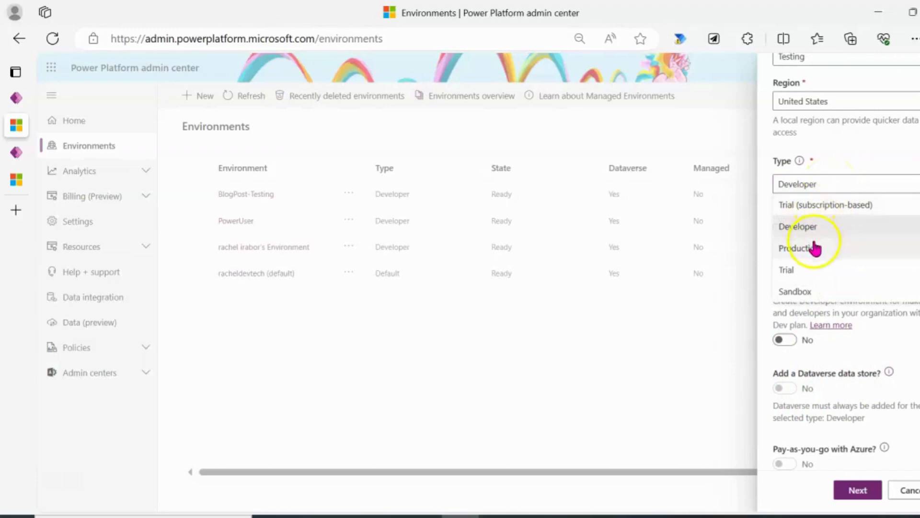
pyautogui.click(806, 290)
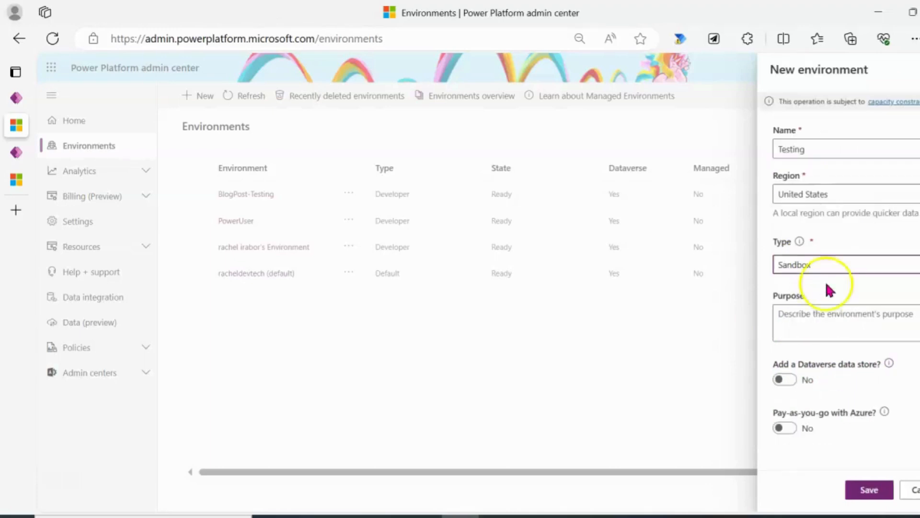
pyautogui.click(786, 380)
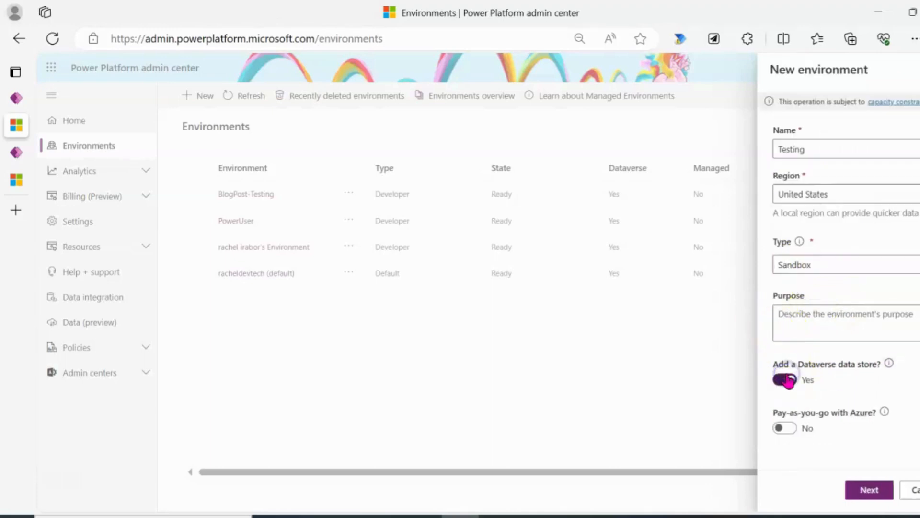
# Set the environment type to Developer with the Dataverse data store included and proceed to the Dataverse settings.
pyautogui.click(804, 269)
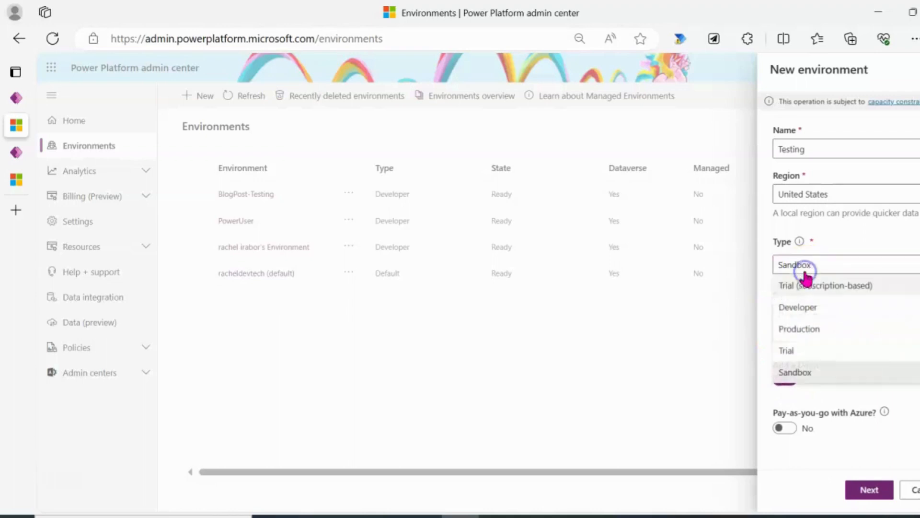
pyautogui.click(806, 312)
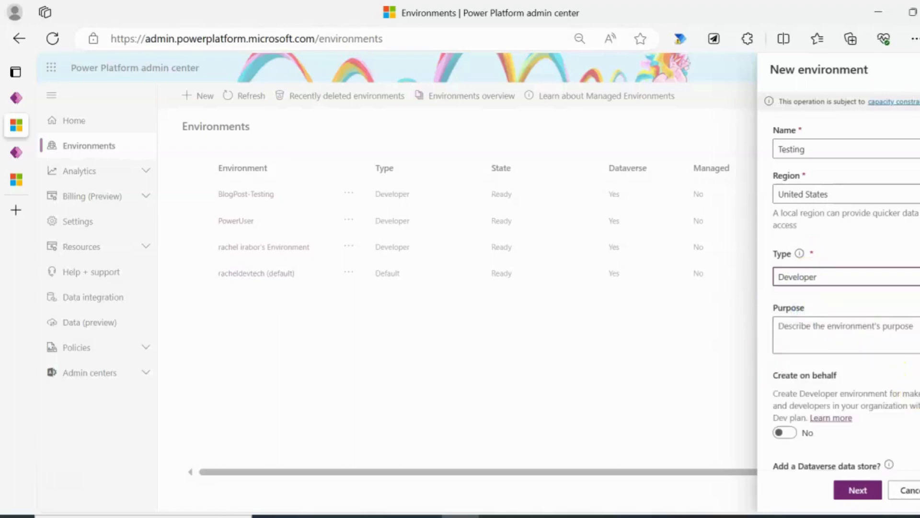
pyautogui.scroll(-3, 838, 259)
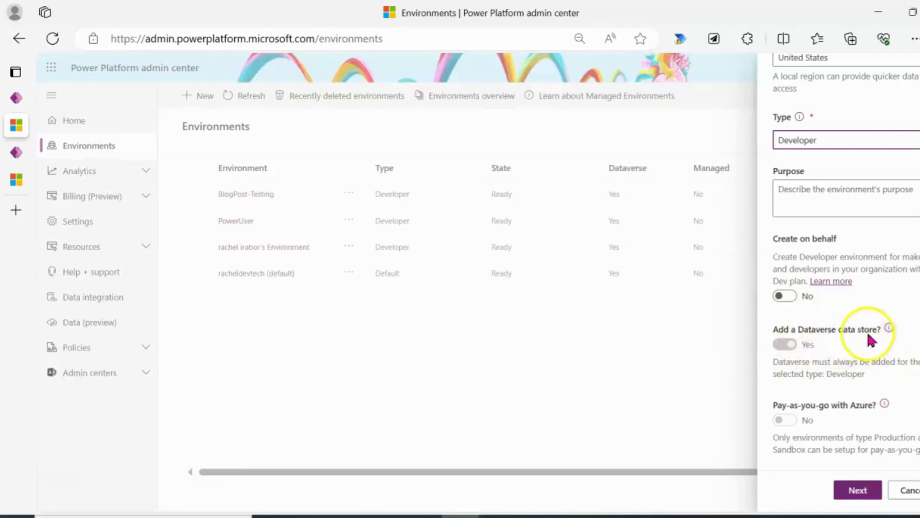
pyautogui.click(853, 489)
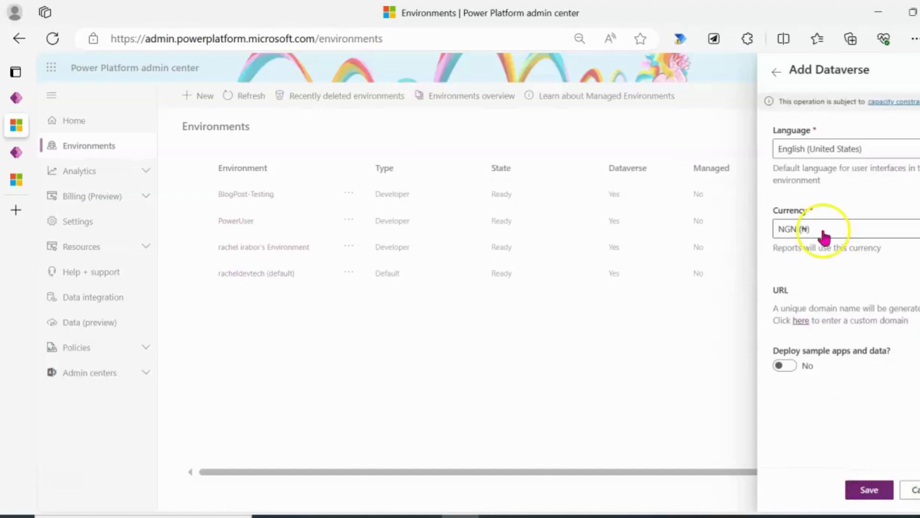
# Review the language and currency choices for Dataverse, keeping English (United States) and NGN.
pyautogui.click(801, 152)
pyautogui.click(842, 175)
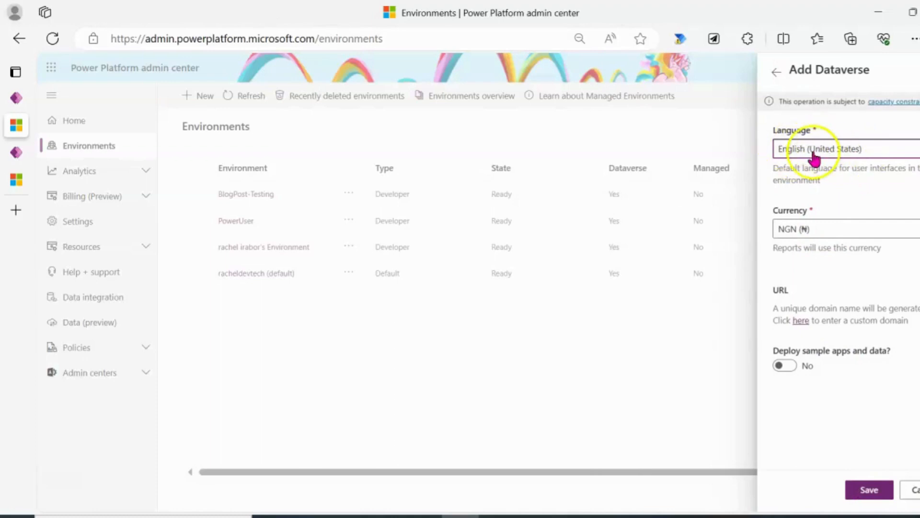
pyautogui.click(787, 229)
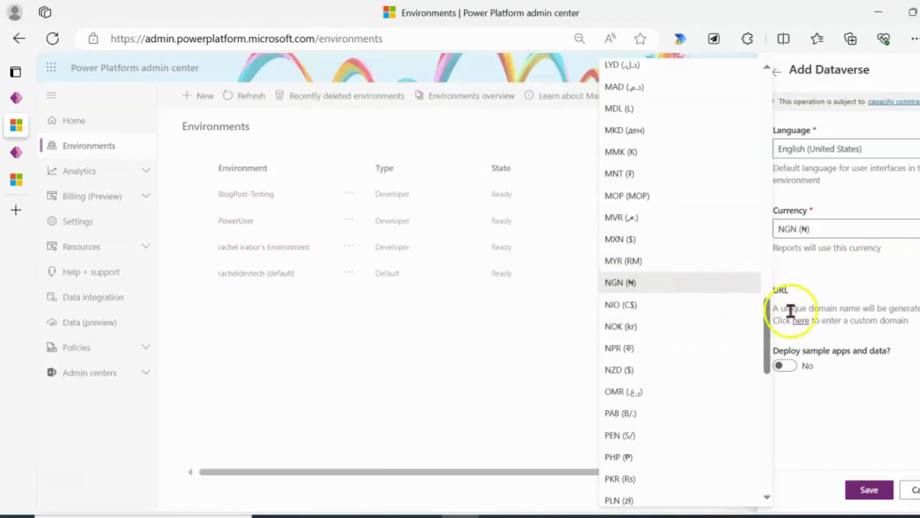
pyautogui.moveTo(771, 352); pyautogui.dragTo(769, 122)
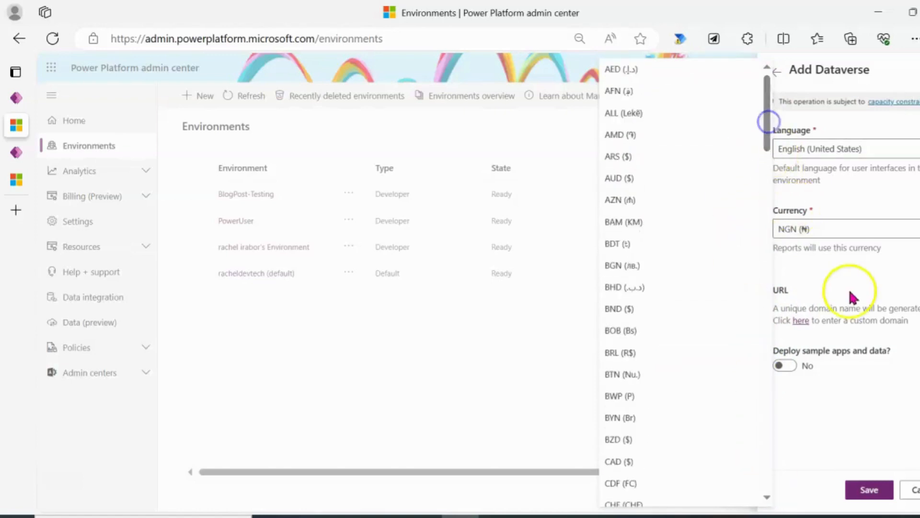
pyautogui.doubleClick(849, 292)
pyautogui.moveTo(850, 291); pyautogui.dragTo(857, 272)
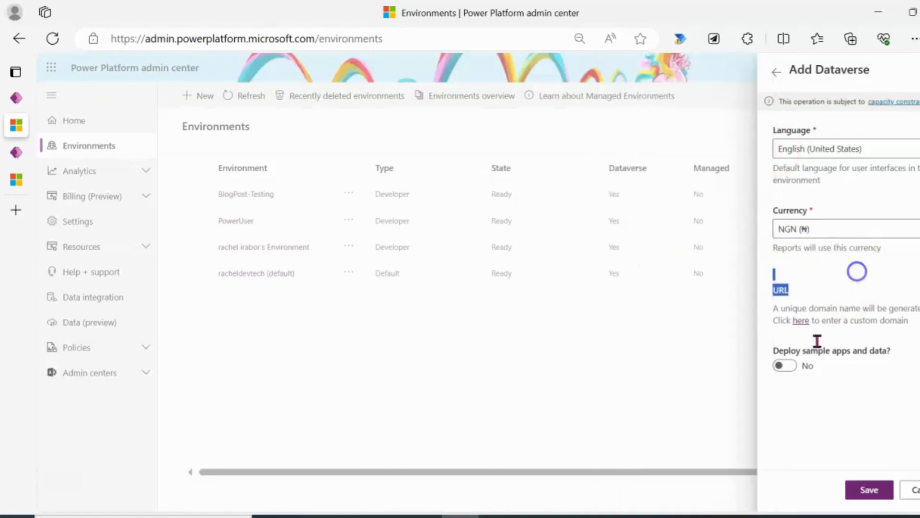
# Enable deployment of sample apps and data, save the new environment and check its entry in the environments list.
pyautogui.click(787, 366)
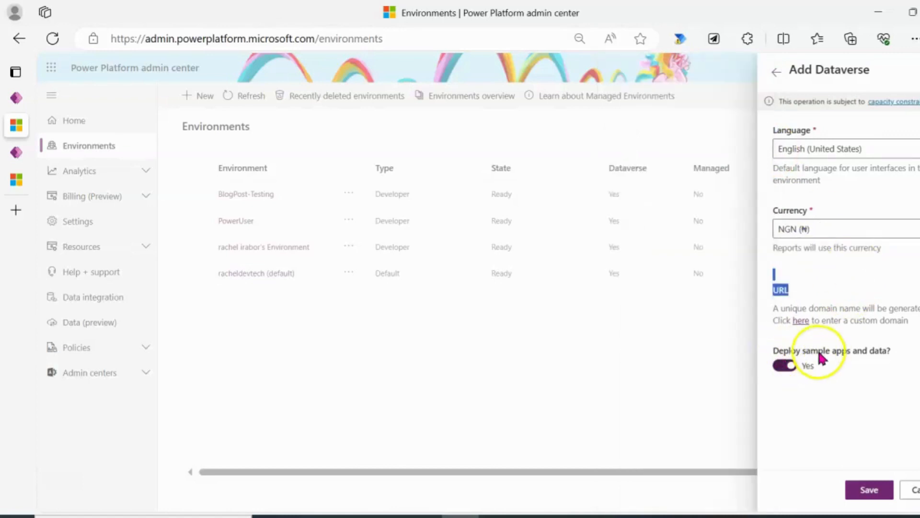
pyautogui.click(872, 483)
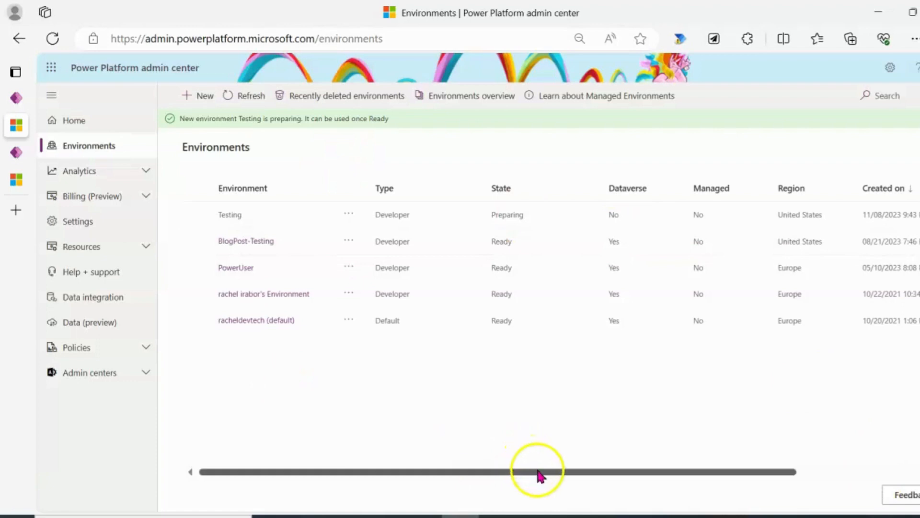
pyautogui.moveTo(533, 470); pyautogui.dragTo(597, 485)
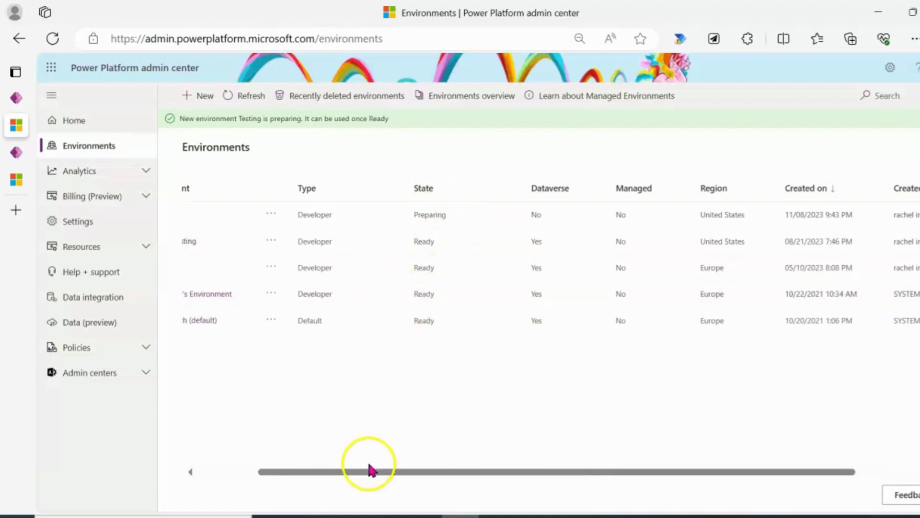
# Reload the environments page and check the state of the new Testing environment.
pyautogui.moveTo(365, 470); pyautogui.dragTo(235, 472)
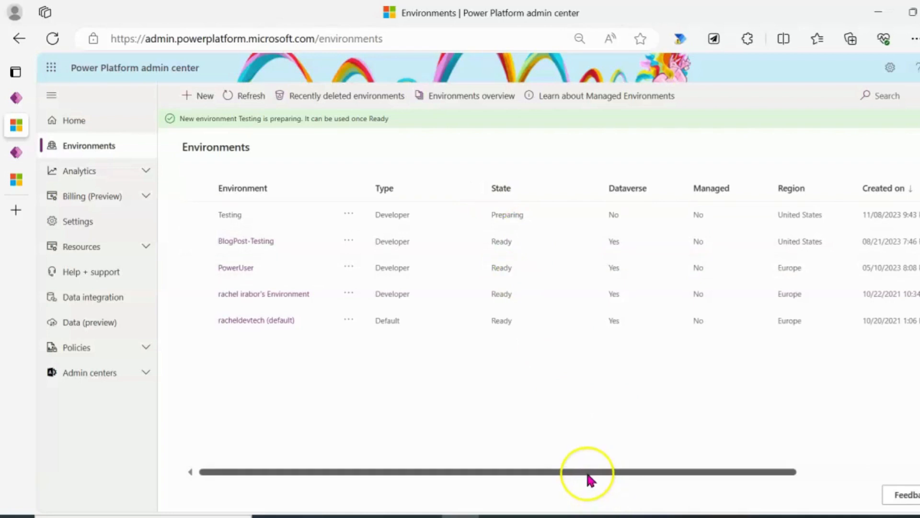
pyautogui.moveTo(589, 475); pyautogui.dragTo(548, 472)
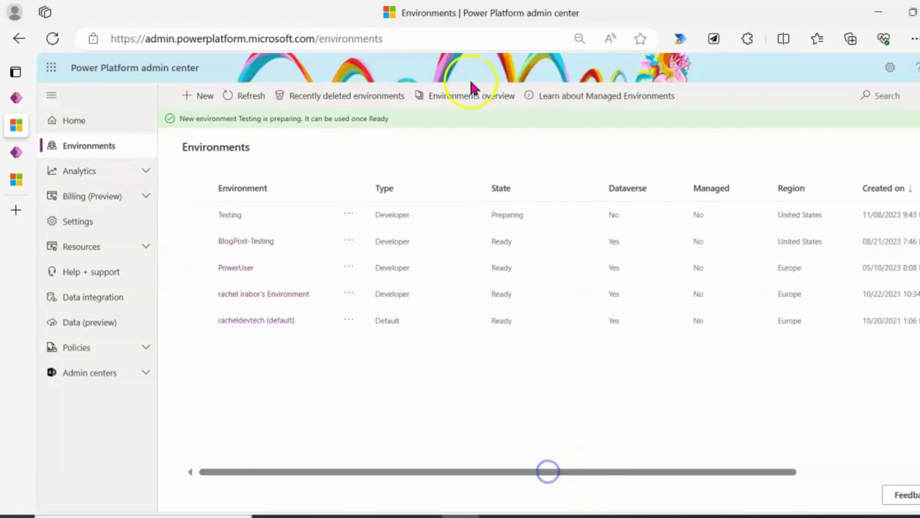
pyautogui.click(396, 39)
pyautogui.press('Return')
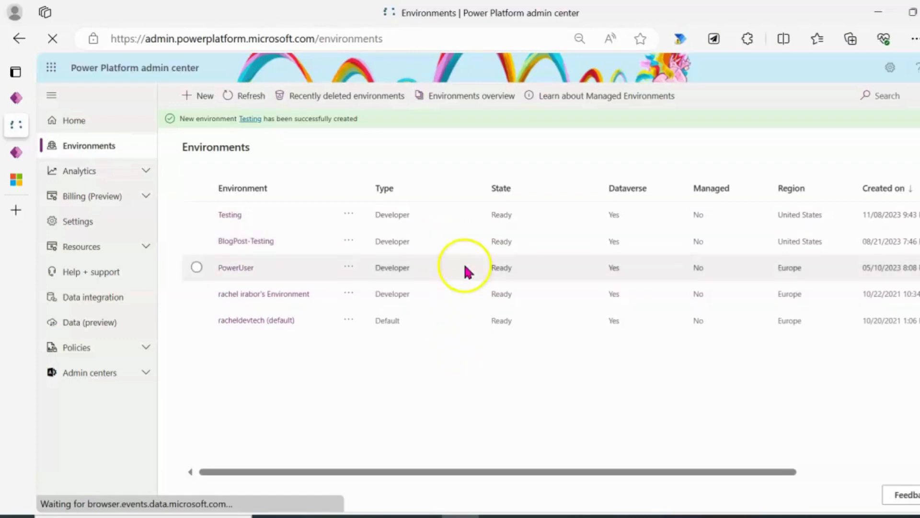
# Switch to Power Apps, reload its home page and change the current environment to Testing.
pyautogui.click(17, 98)
pyautogui.click(259, 40)
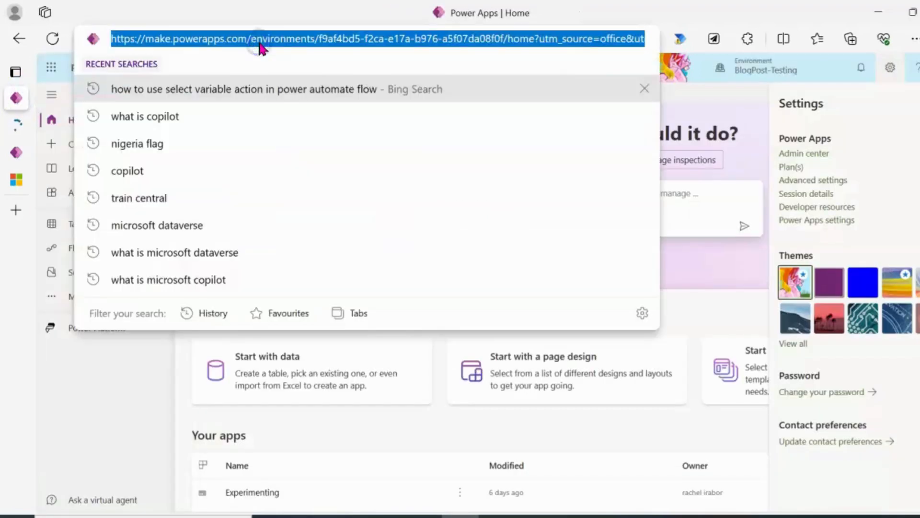
pyautogui.press('Return')
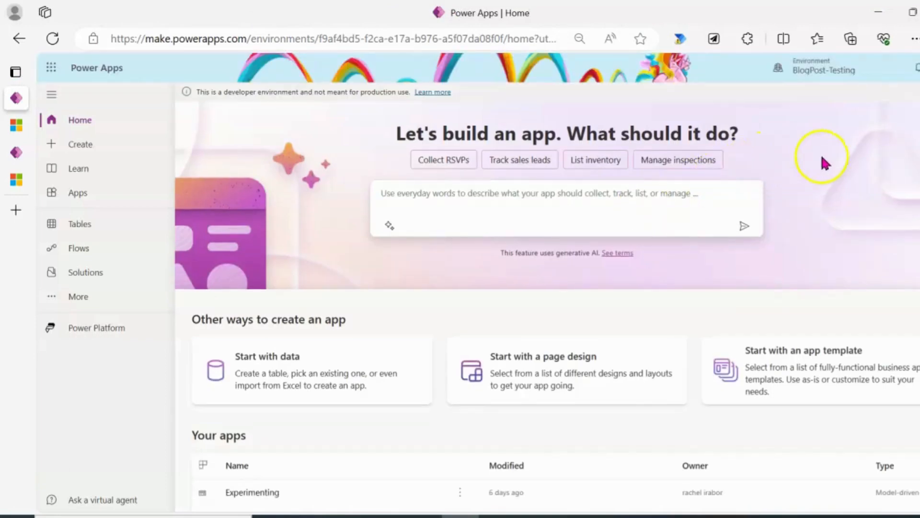
pyautogui.click(771, 77)
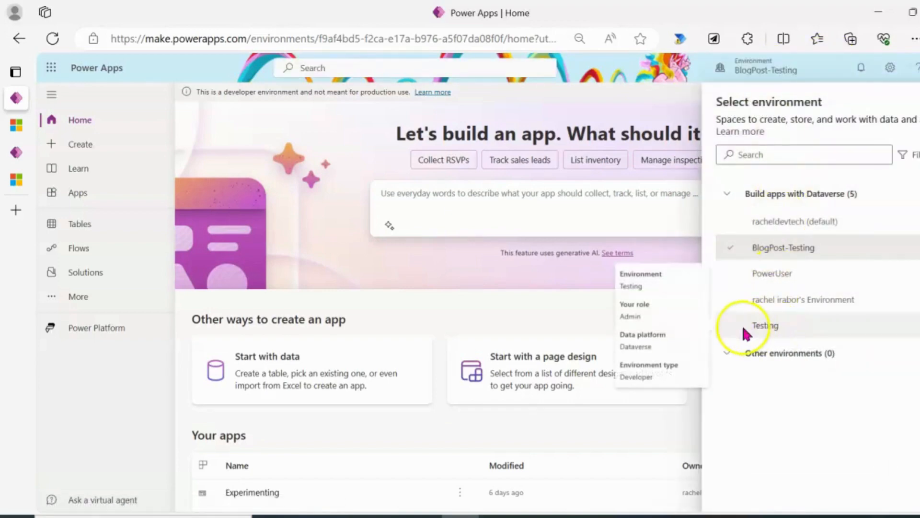
pyautogui.click(784, 325)
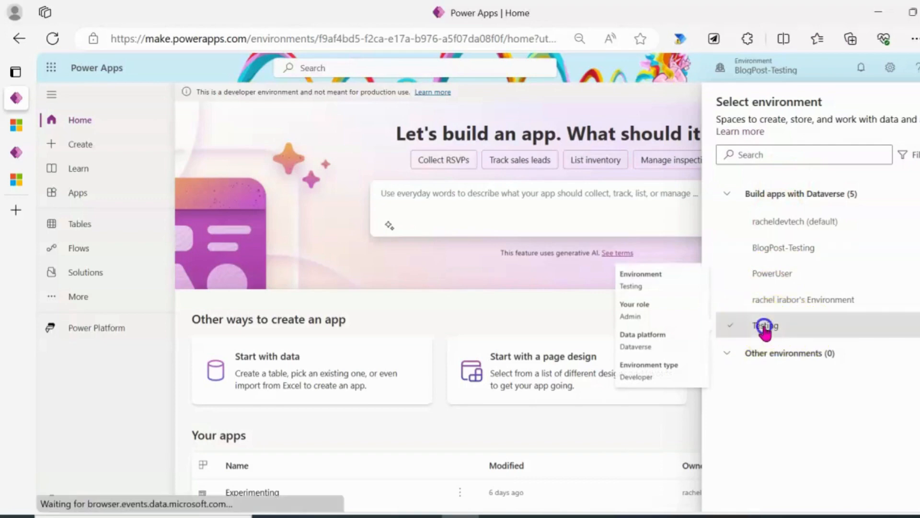